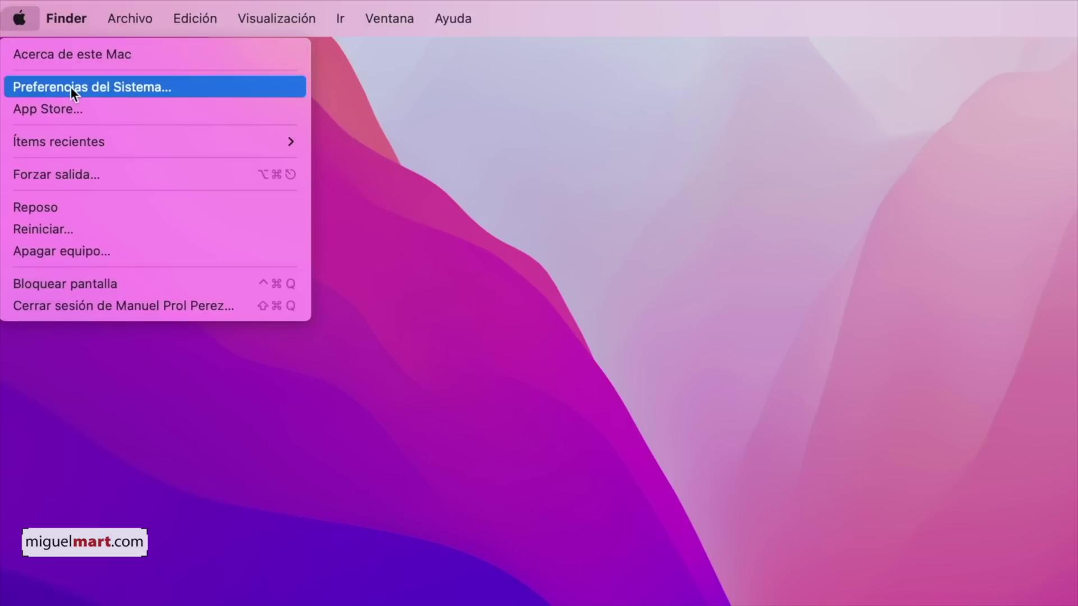
Open System Preferences and view its software update section (Actualización de software)
click(69, 86)
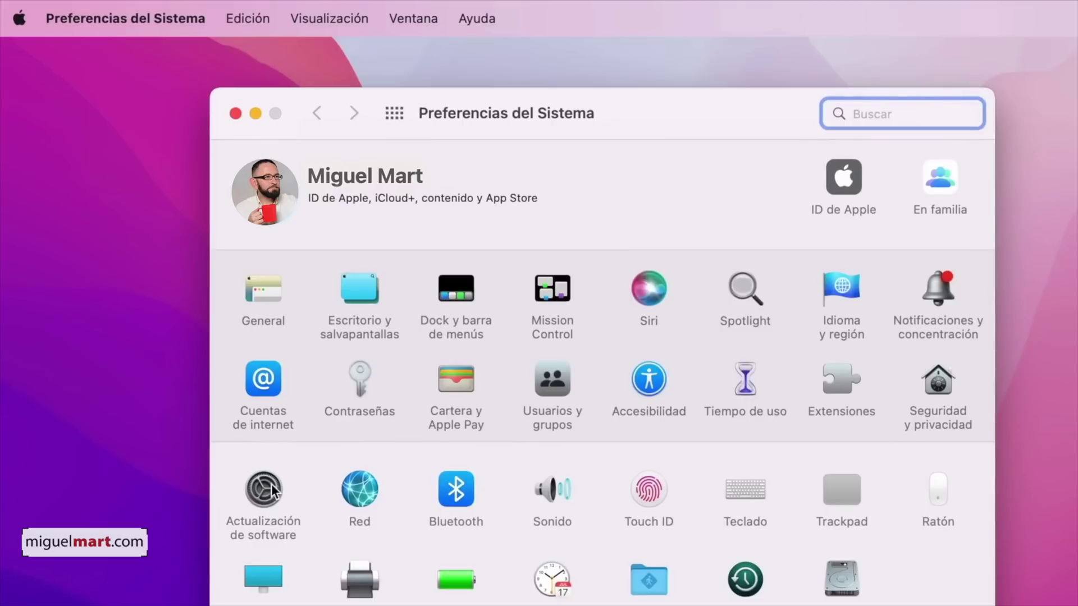
click(274, 491)
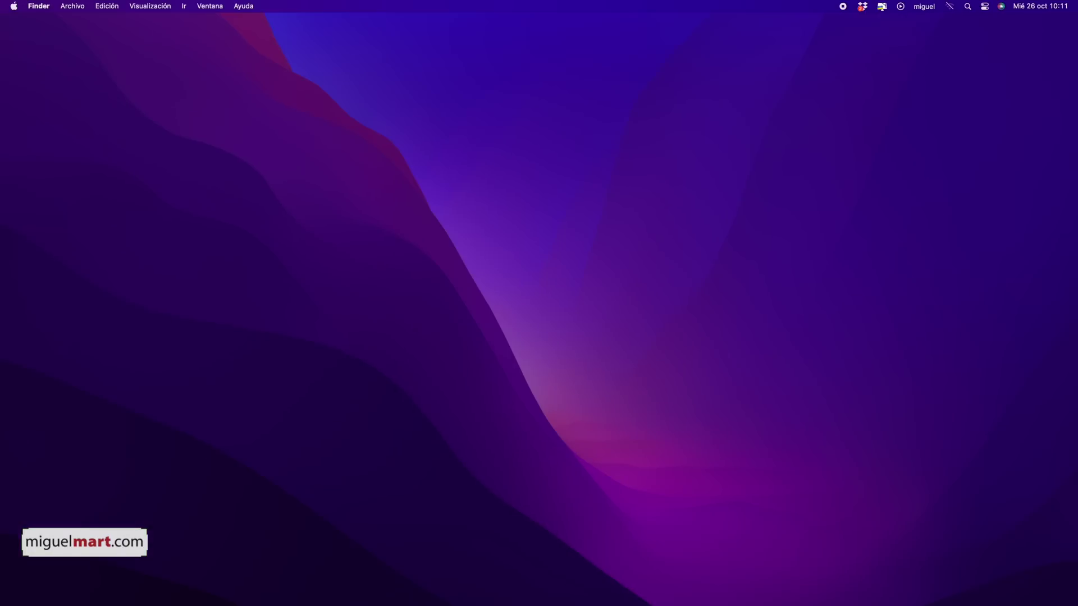
Switch to the App Store, search for "macos ventura" and open the macOS Ventura result
mouse_move(126, 601)
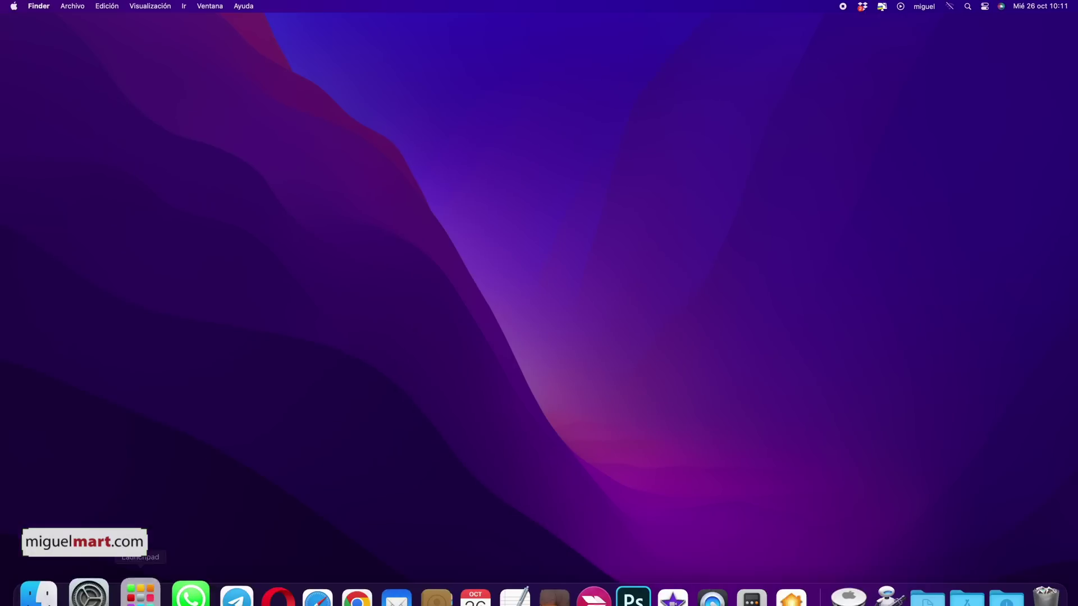
click(138, 584)
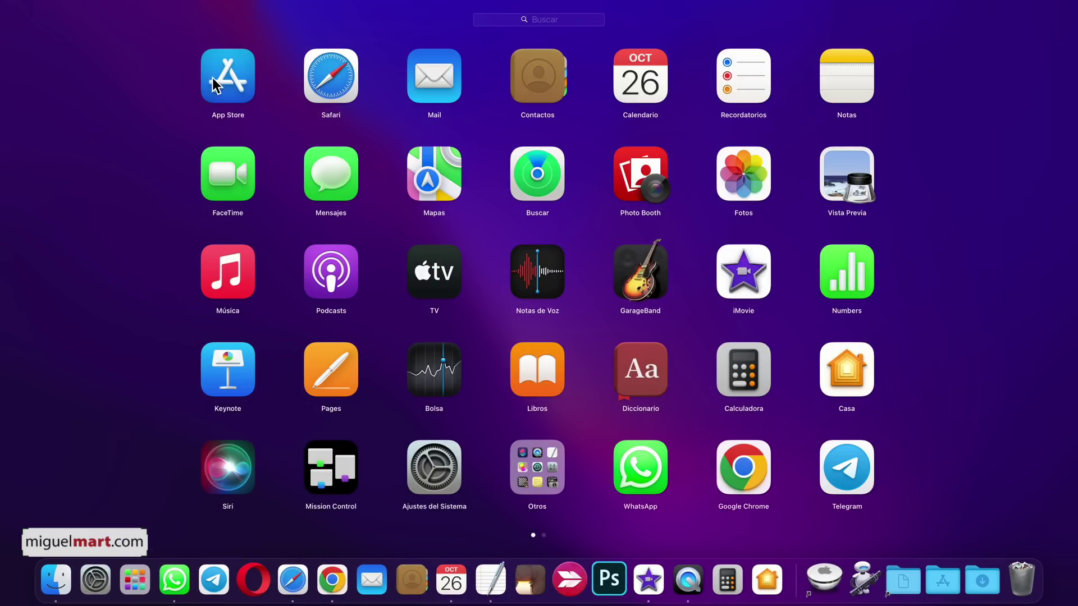
click(242, 67)
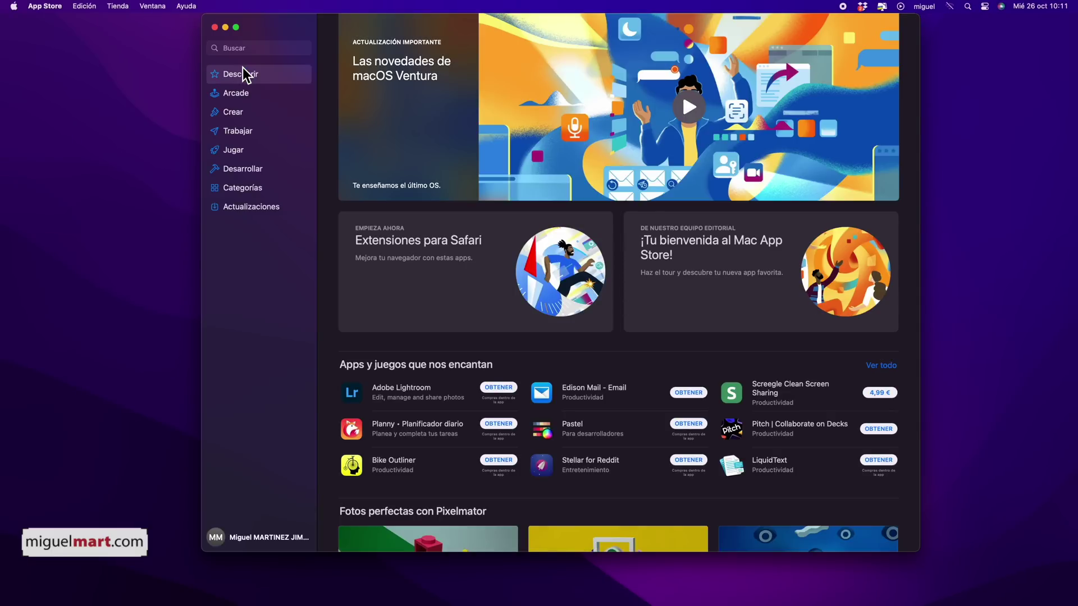
text(macos ventu)
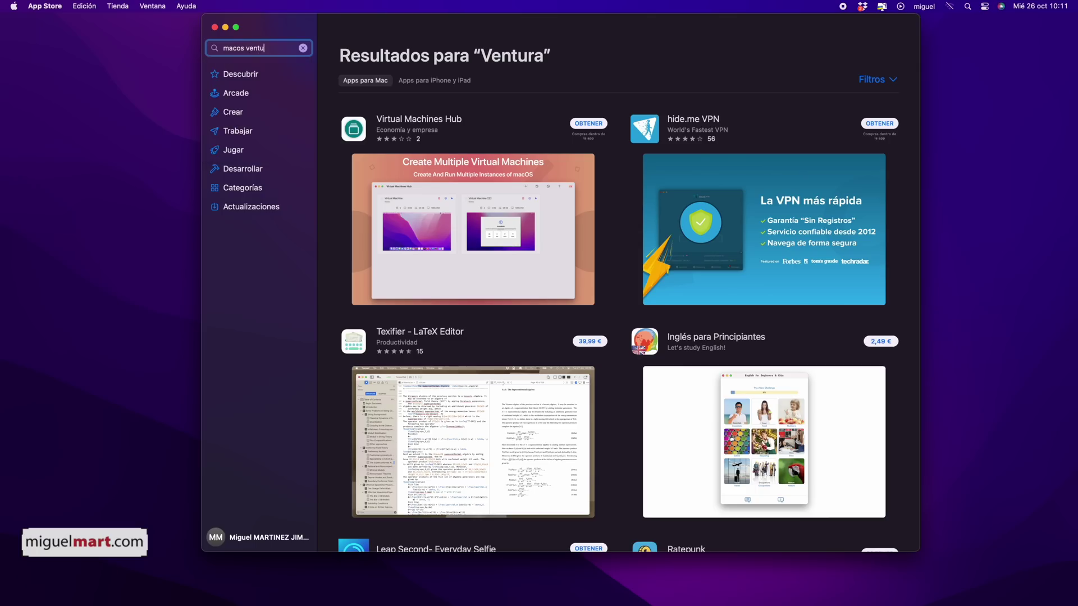
text(ra)
key(Return)
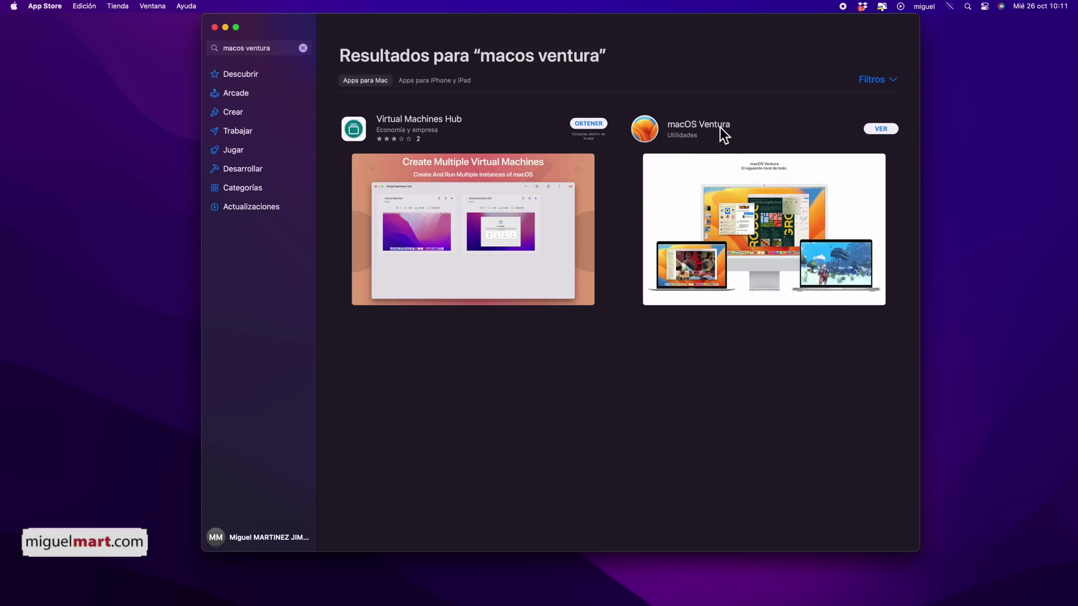
click(649, 135)
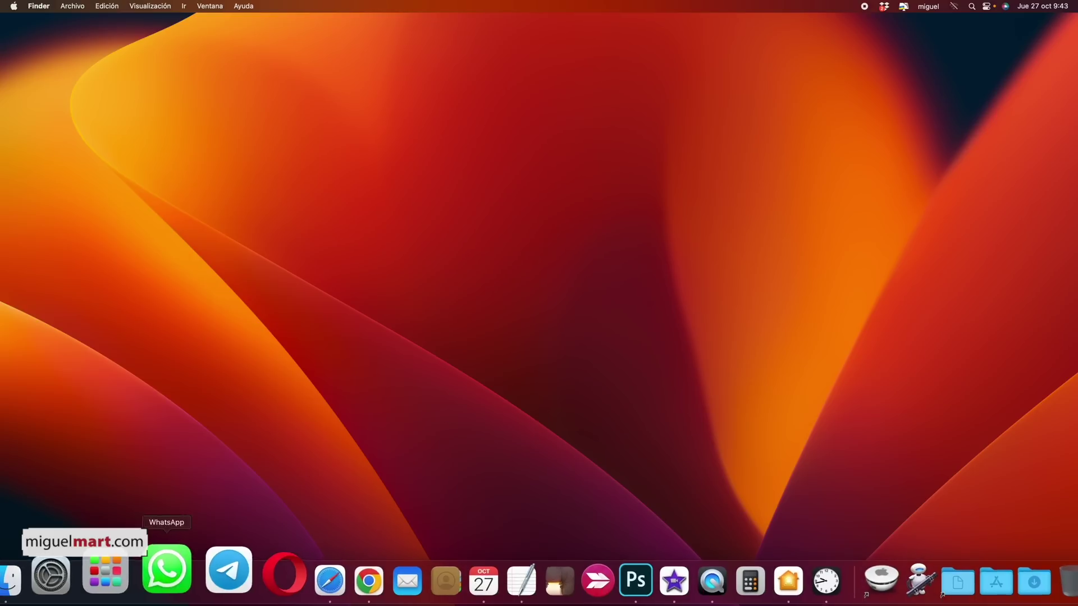
Launch the Tiempo app and view the forecast for Madrid
click(130, 574)
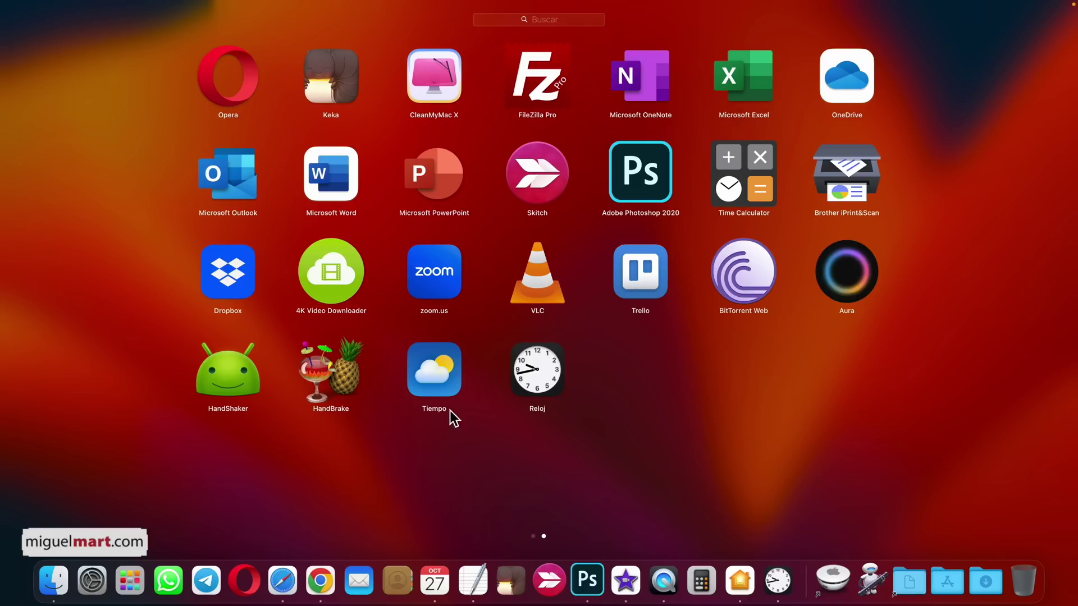
click(438, 366)
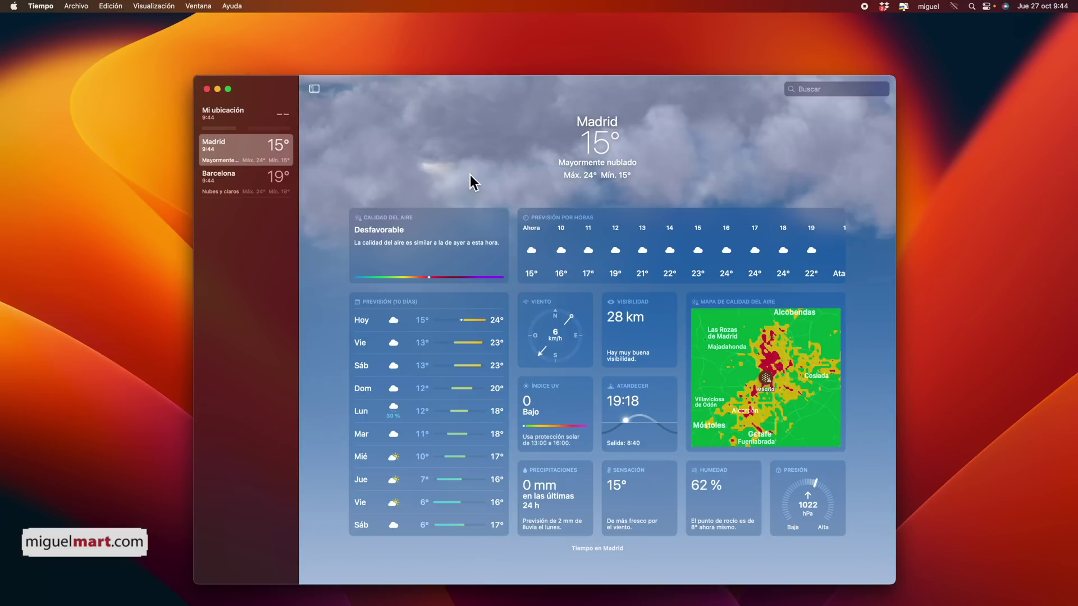
mouse_move(709, 265)
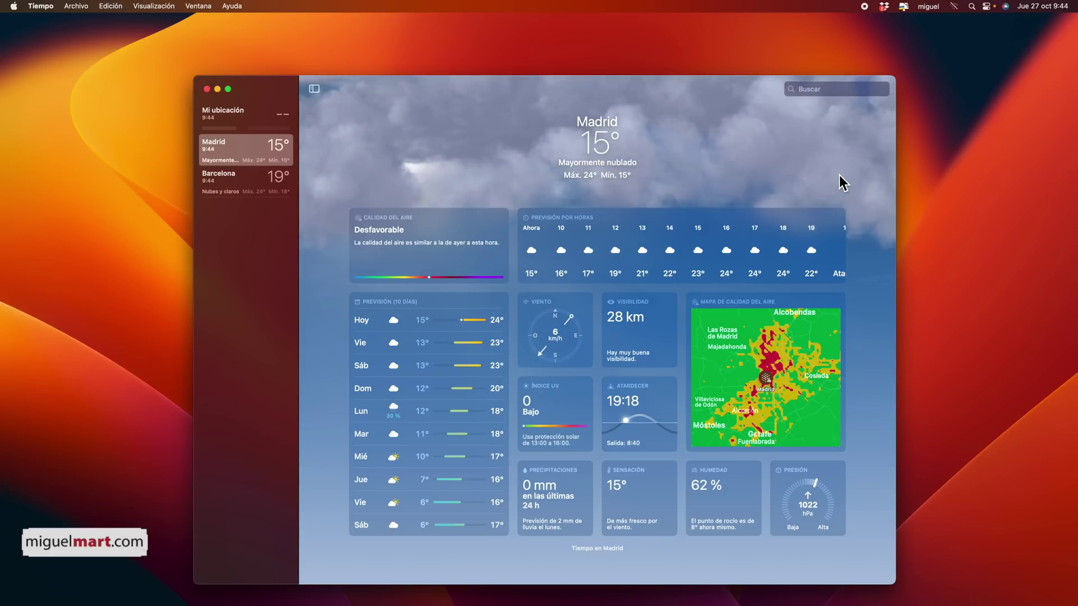
Launch the Reloj app and show its world clock (Reloj mundial)
key(F4)
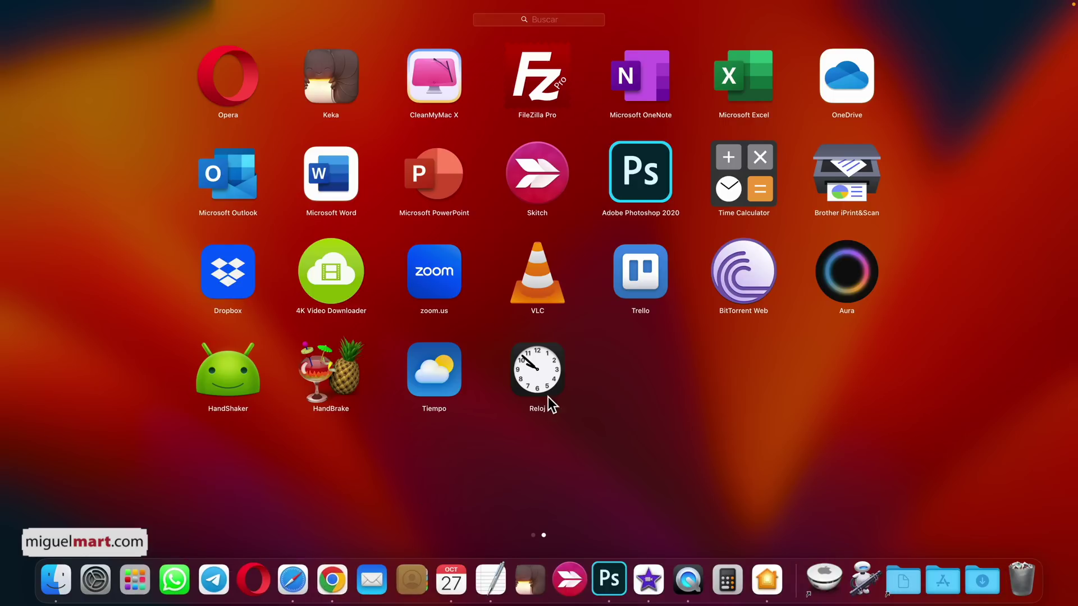
click(550, 376)
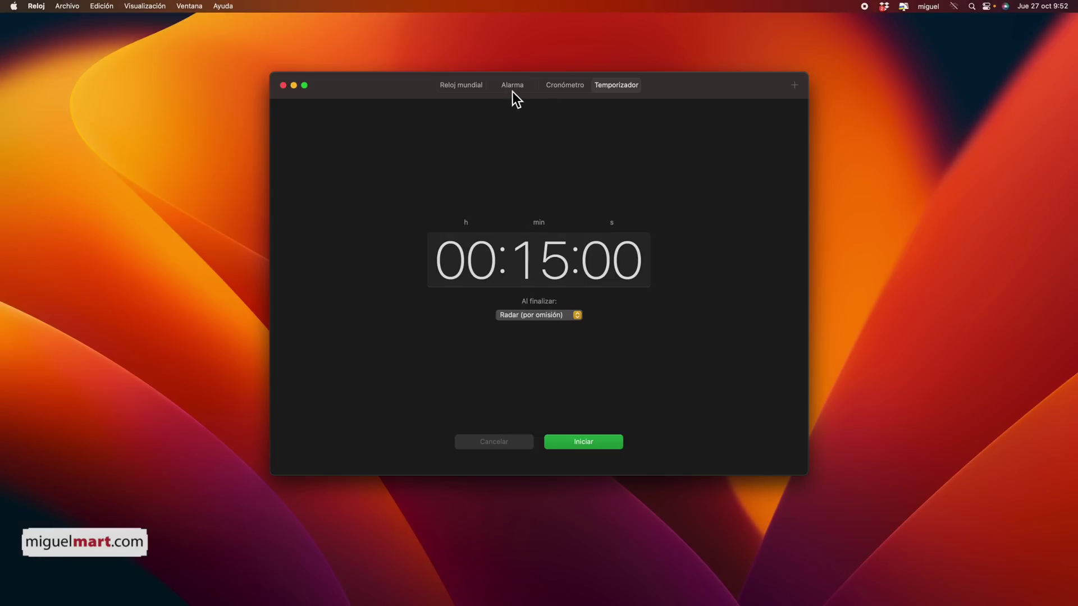
click(466, 88)
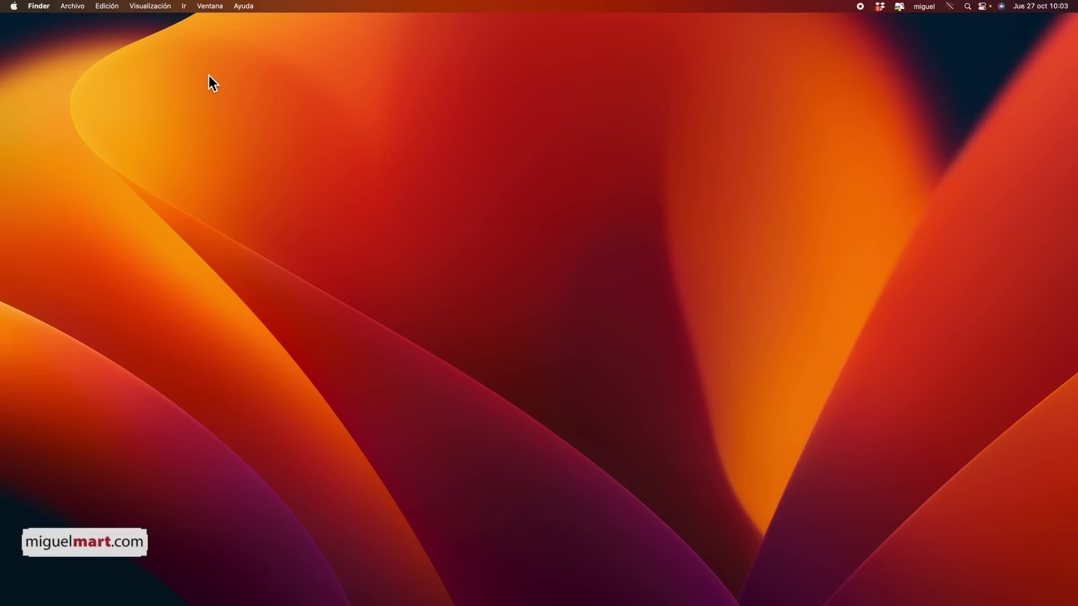
View the basic information about this Mac and close the window
click(14, 6)
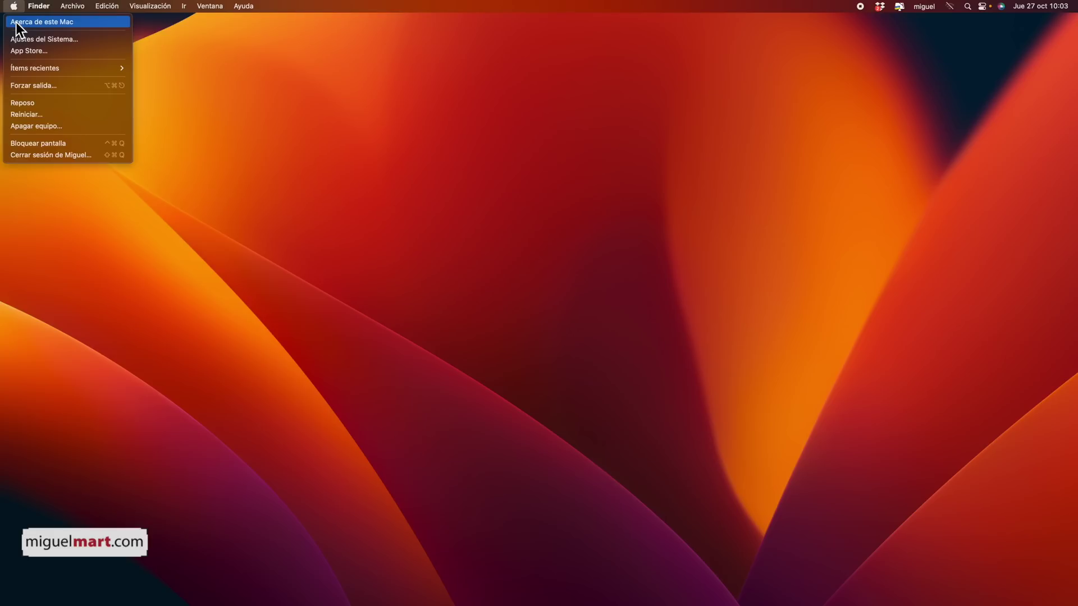
click(16, 22)
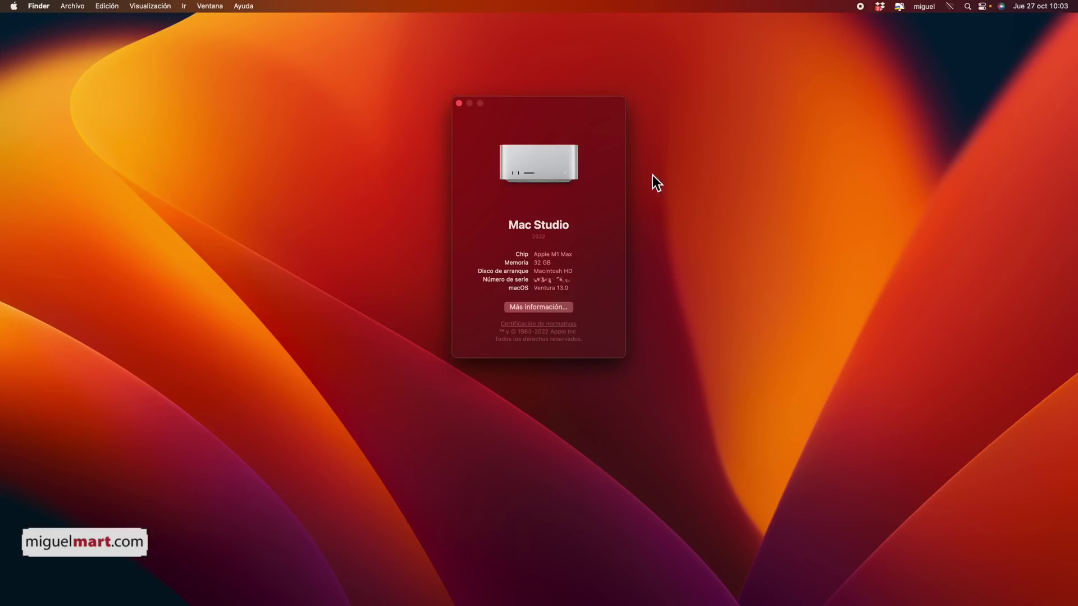
click(459, 104)
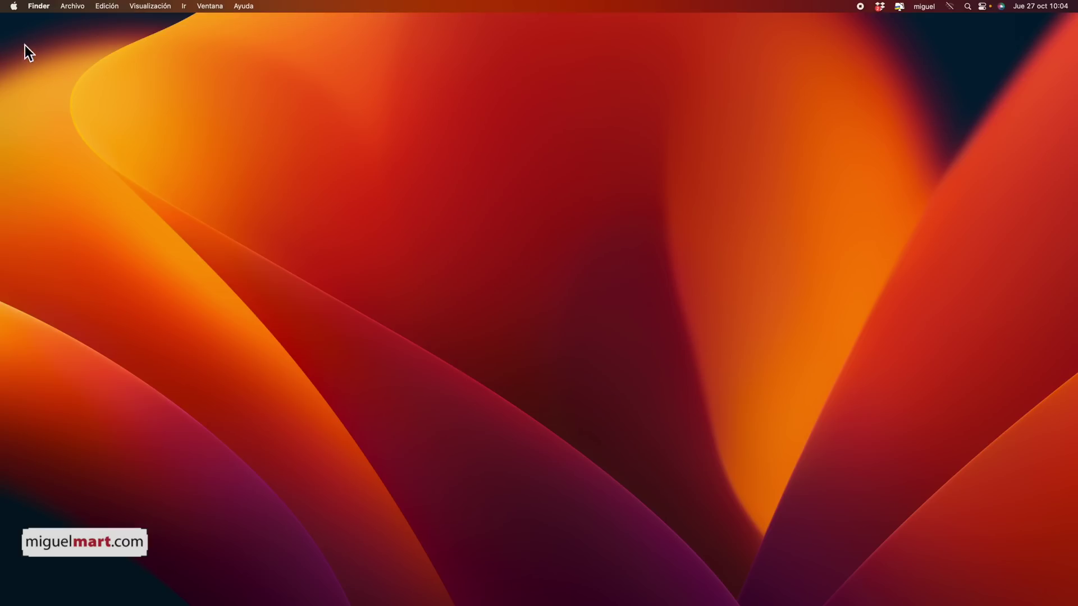
Open System Settings, look over its categories, and switch the appearance to Claro and back to Oscuro
click(14, 7)
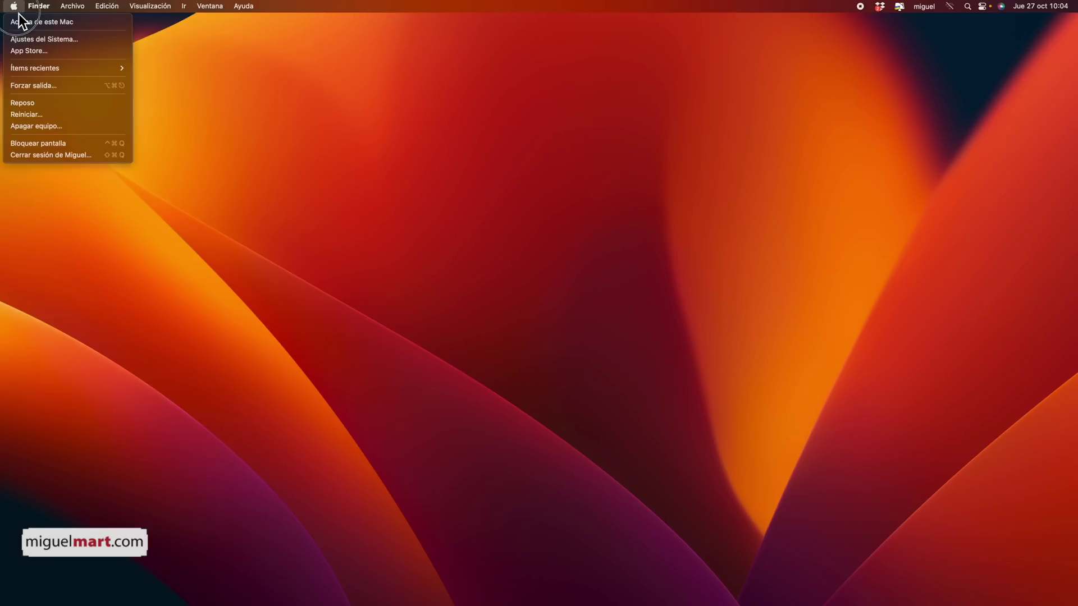
click(55, 38)
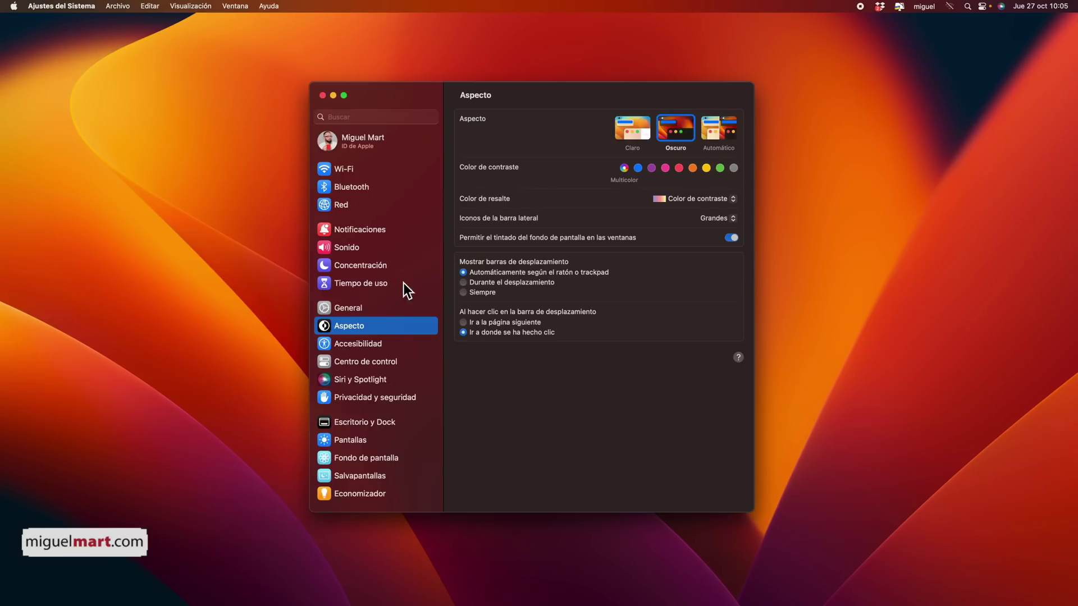
scroll(382, 247, down, 5)
scroll(382, 243, up, 5)
click(650, 123)
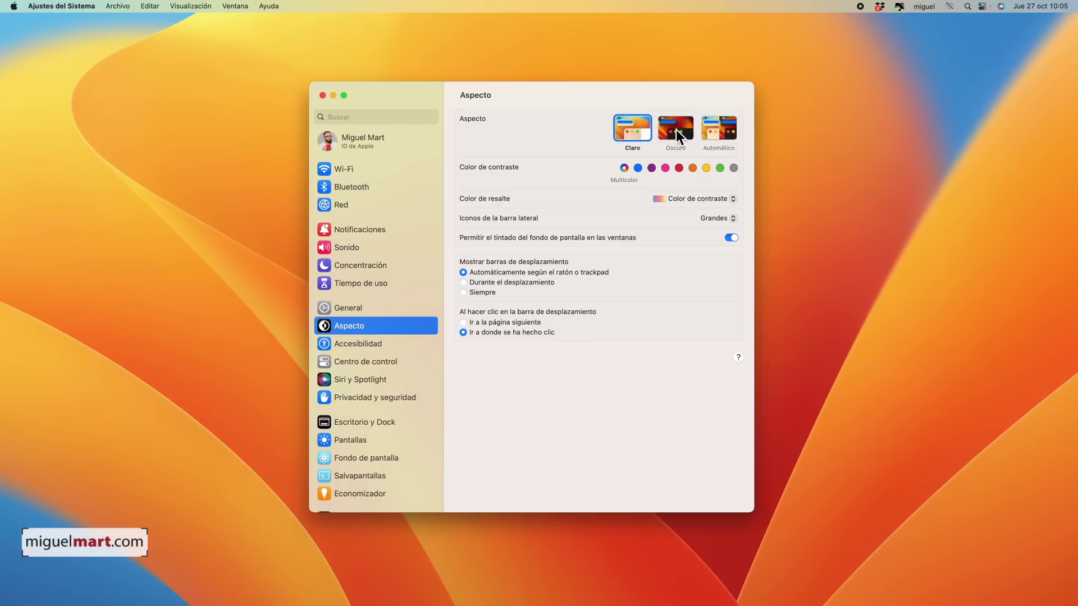
click(685, 126)
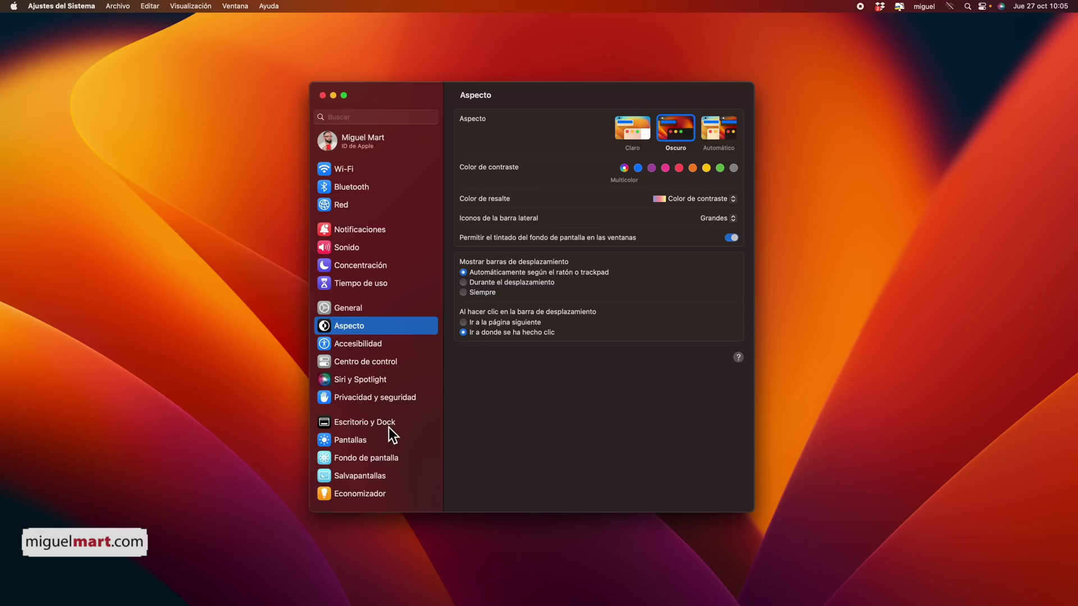
Try Negro, red, blue and Dorado 2 as solid-colour desktop wallpapers, and return to the dynamic Ventura wallpaper
click(384, 459)
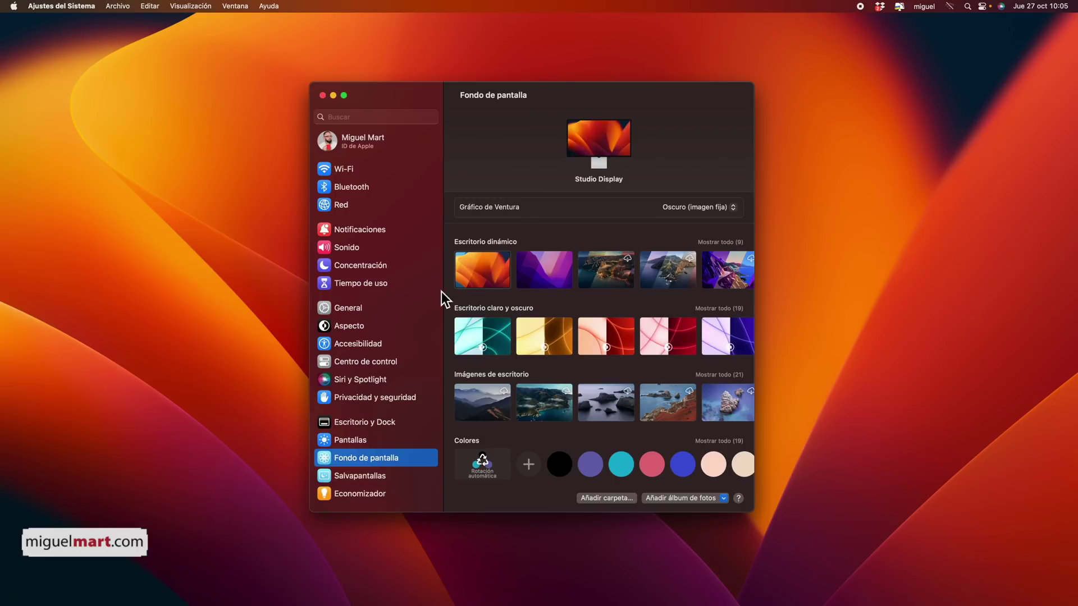
scroll(651, 387, down, 1)
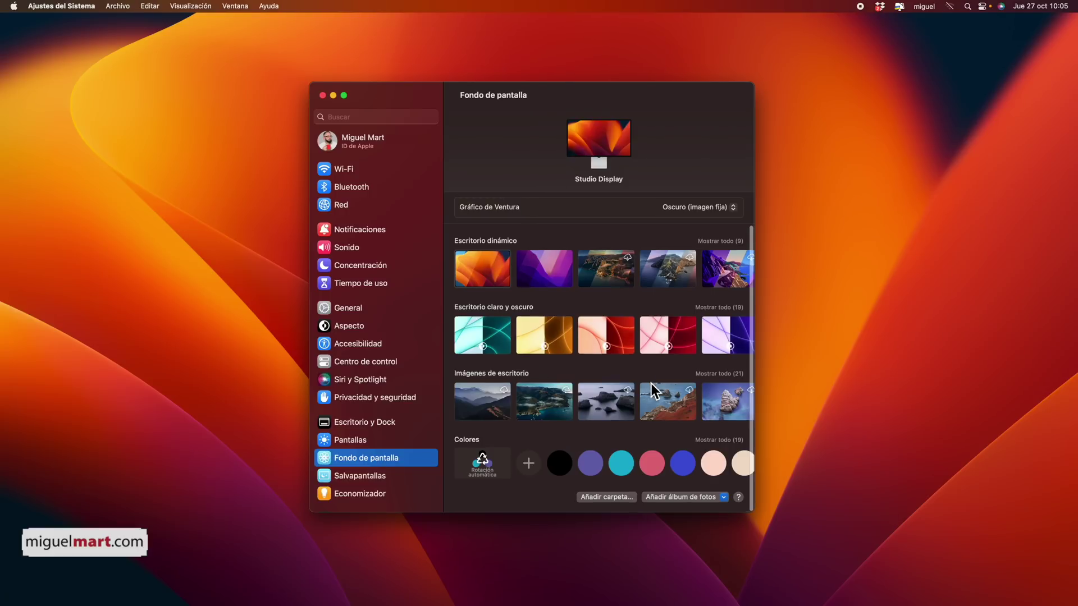
click(562, 469)
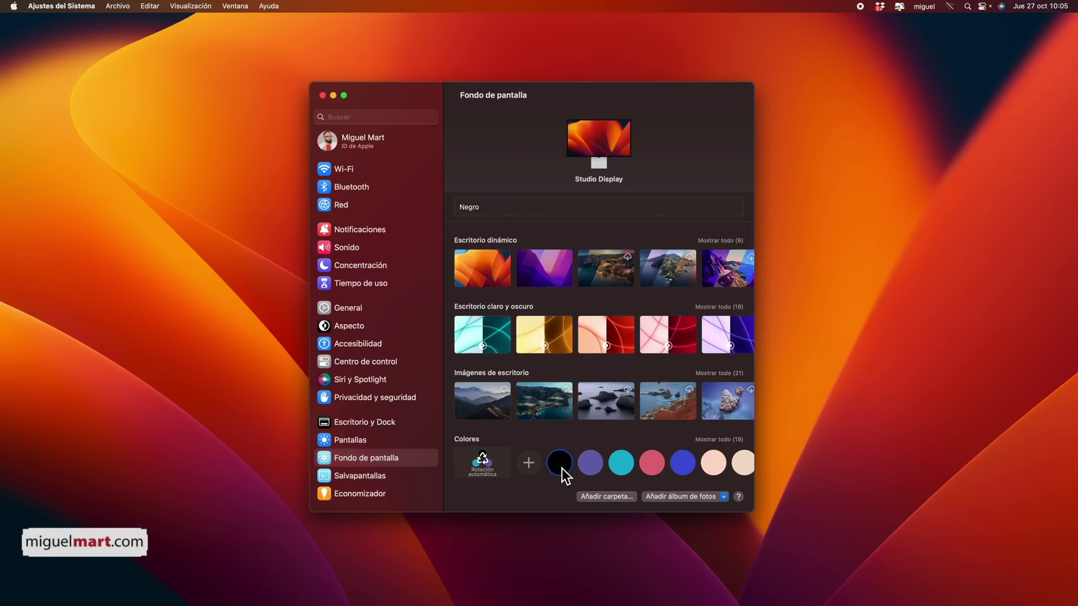
click(651, 465)
click(681, 468)
click(717, 466)
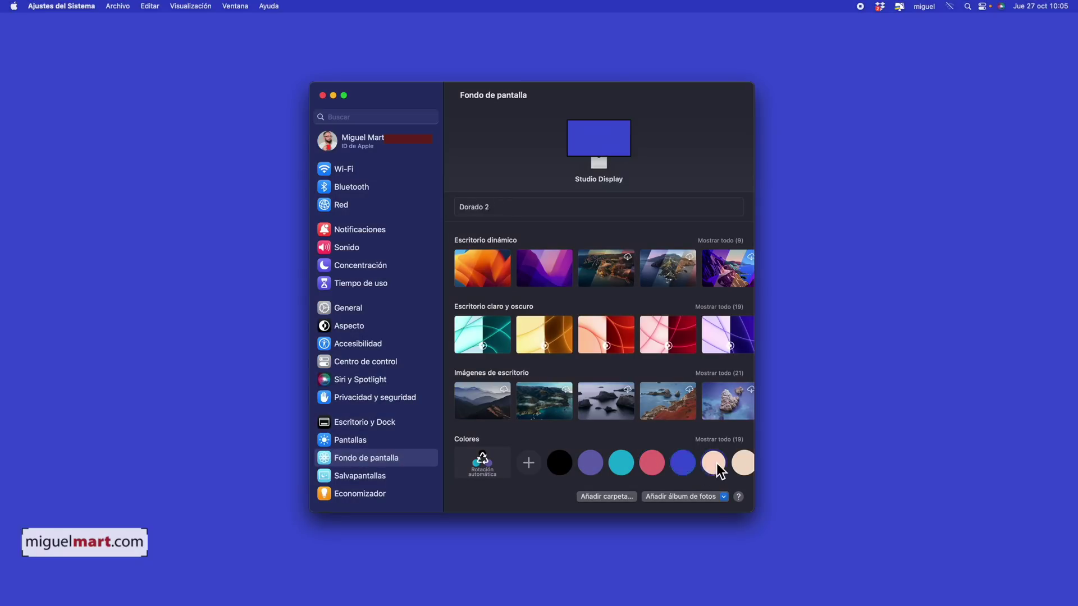
click(493, 269)
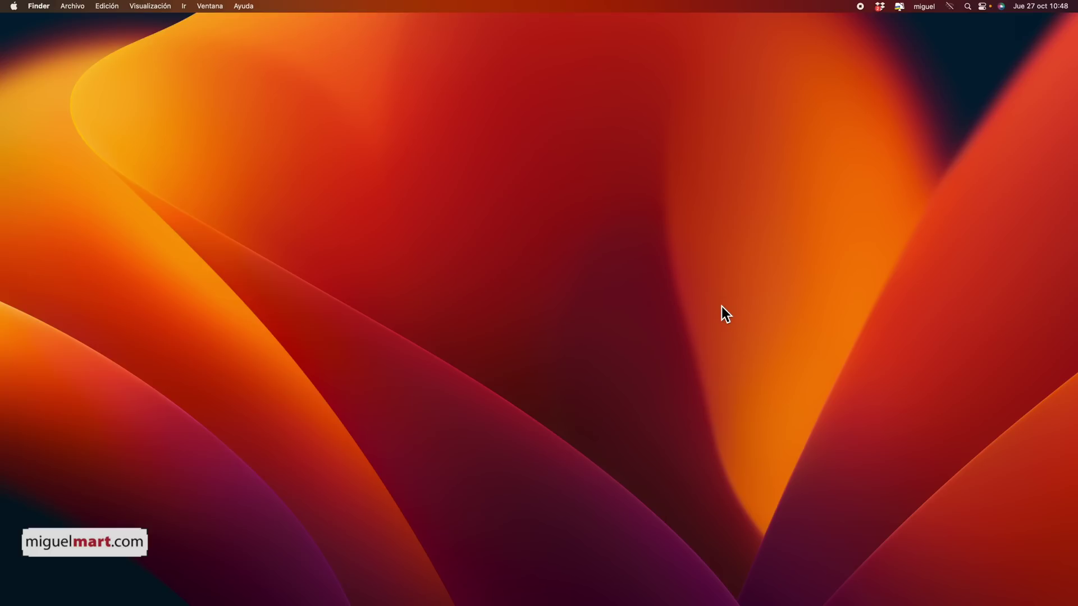
Search Spotlight for "Ardilla" and examine the web images, suggested sites, definition and photos from apps
key(super+space)
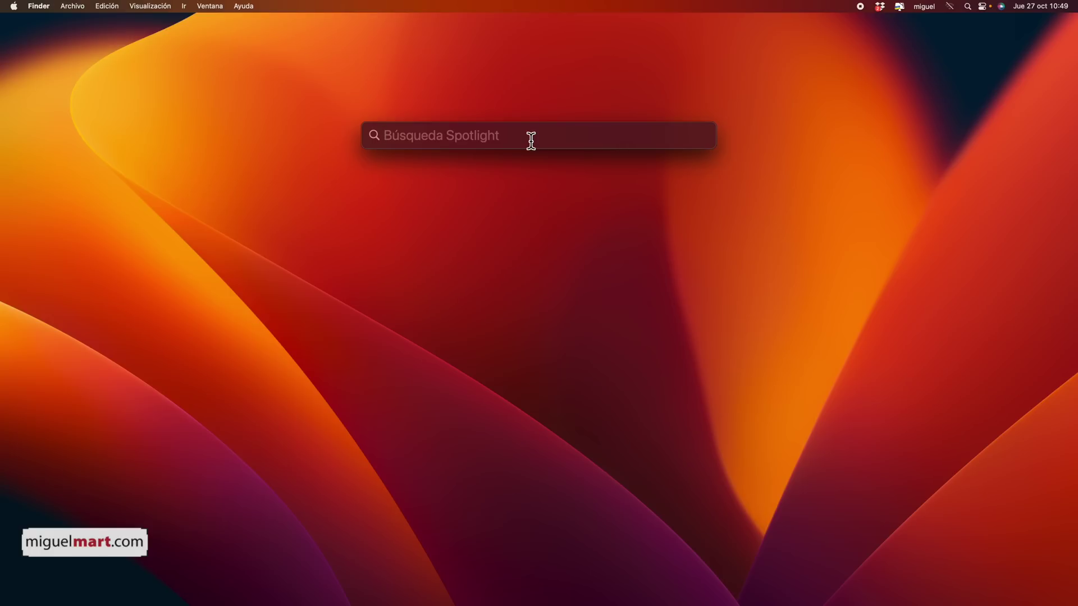
text(Ardilla)
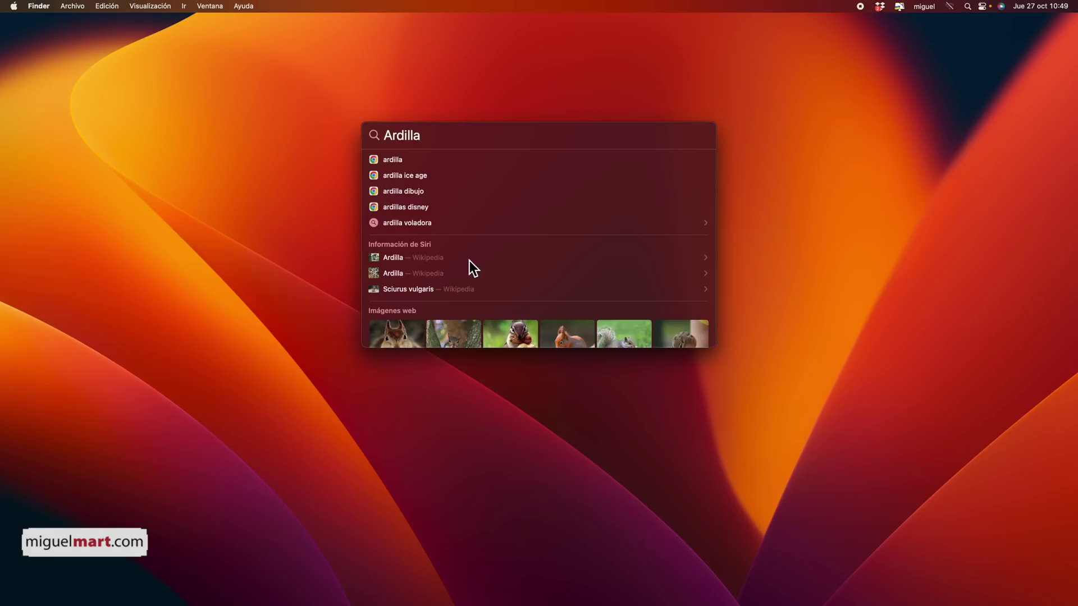
scroll(479, 308, down, 2)
scroll(453, 280, down, 1)
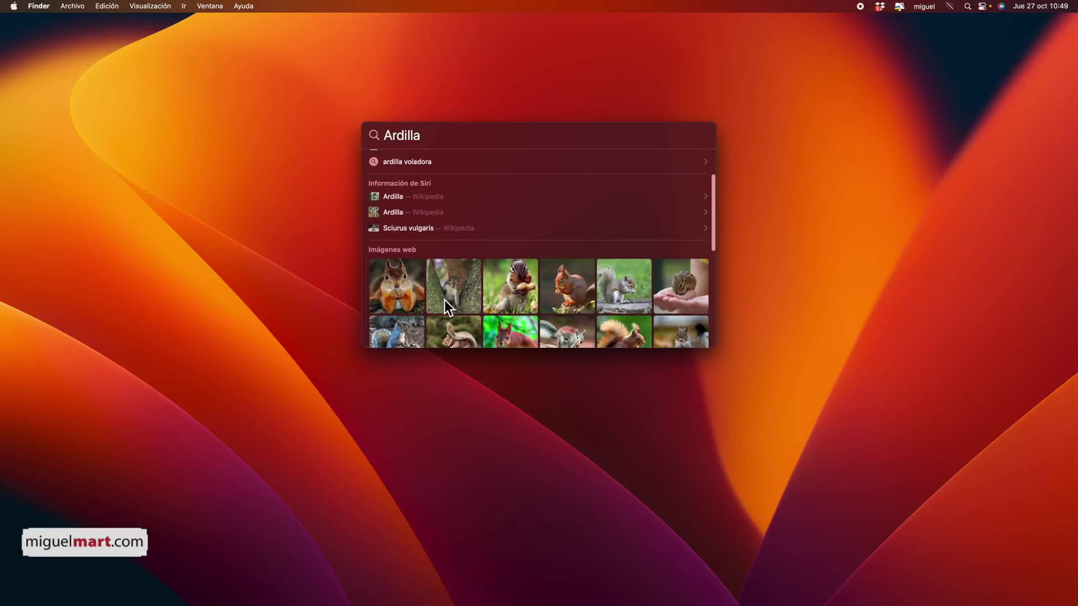
scroll(444, 300, down, 5)
scroll(503, 277, down, 5)
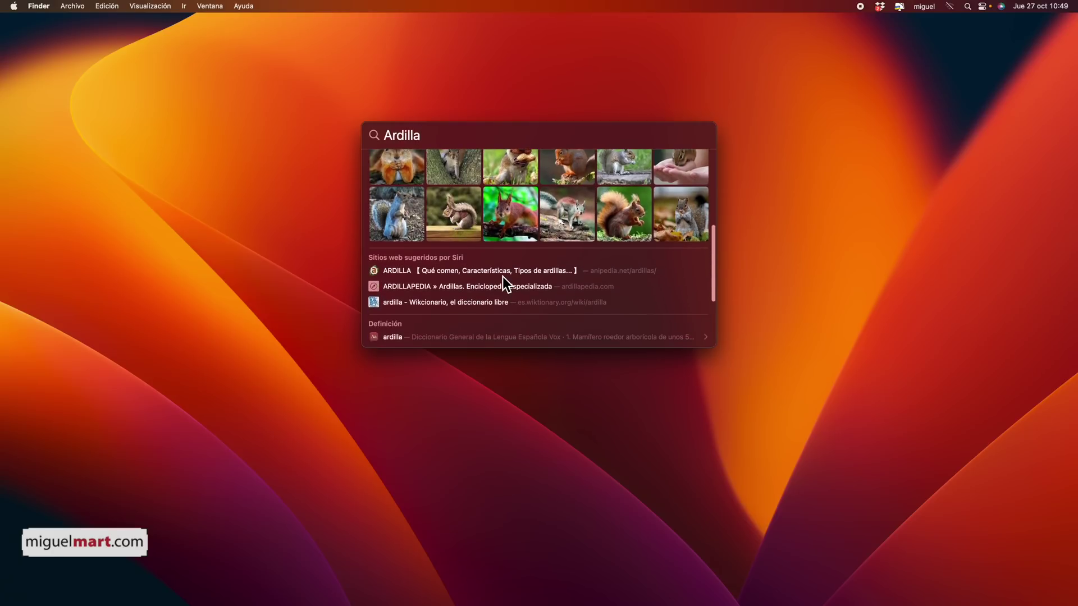
scroll(494, 274, down, 1)
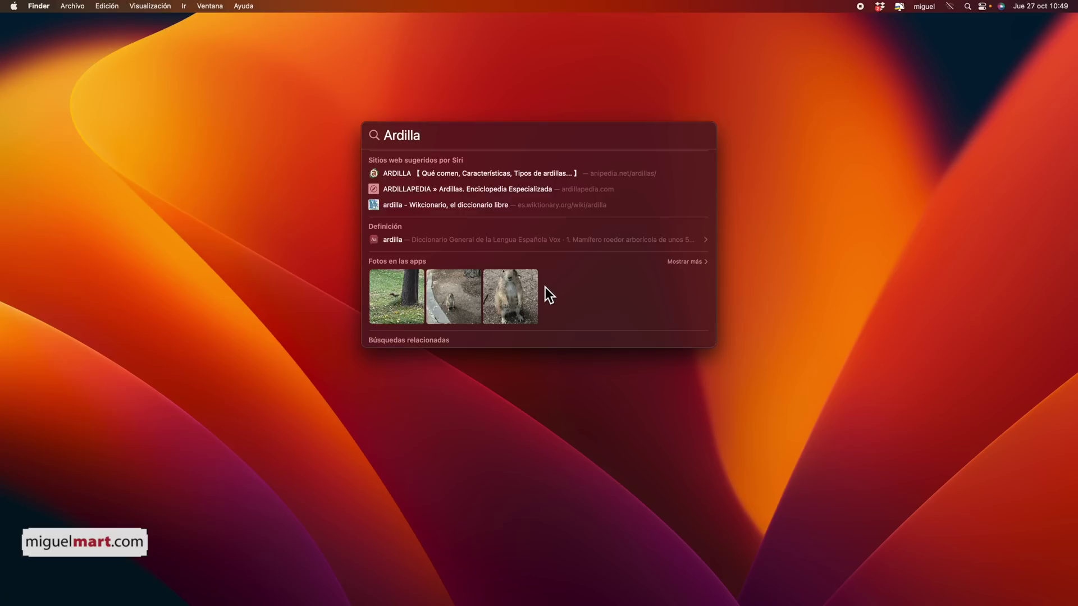
Open the third photo among the app photo results in Fotos and copy its subject, the standing animal
click(513, 294)
double_click(513, 300)
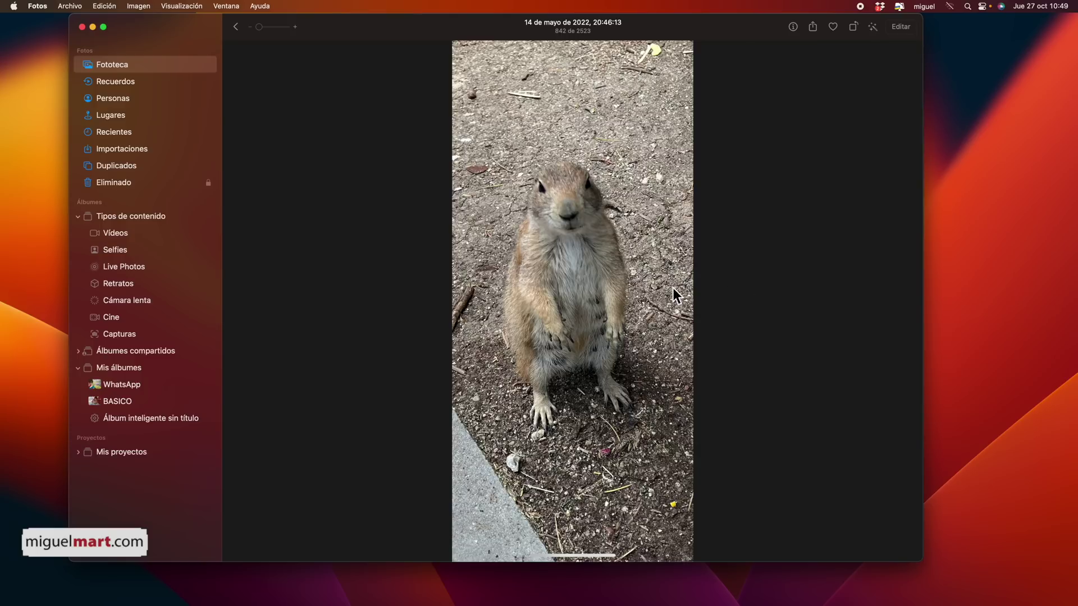
right_click(578, 258)
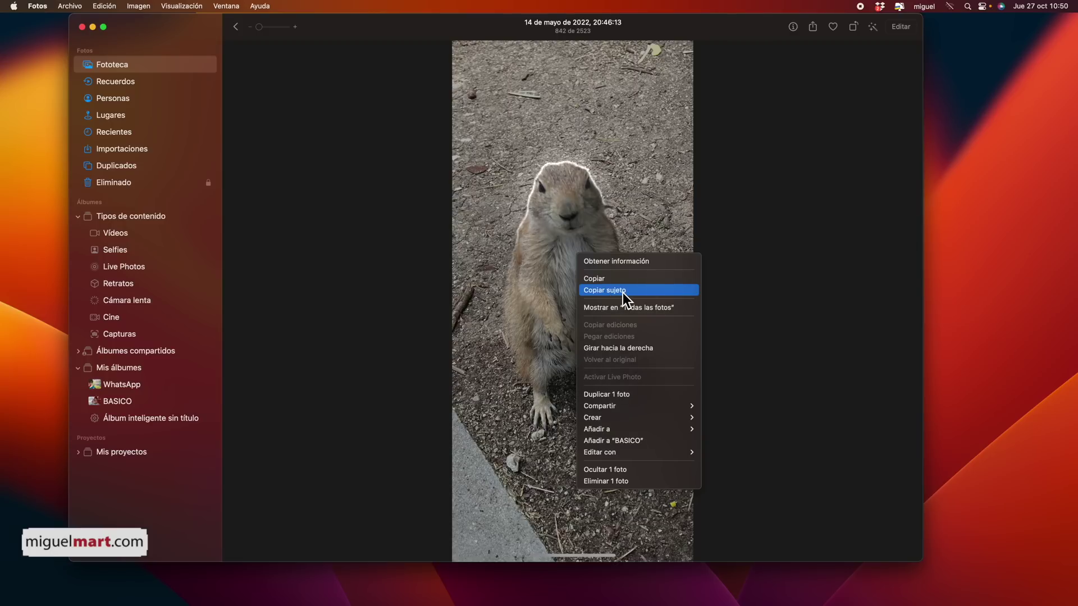
click(622, 291)
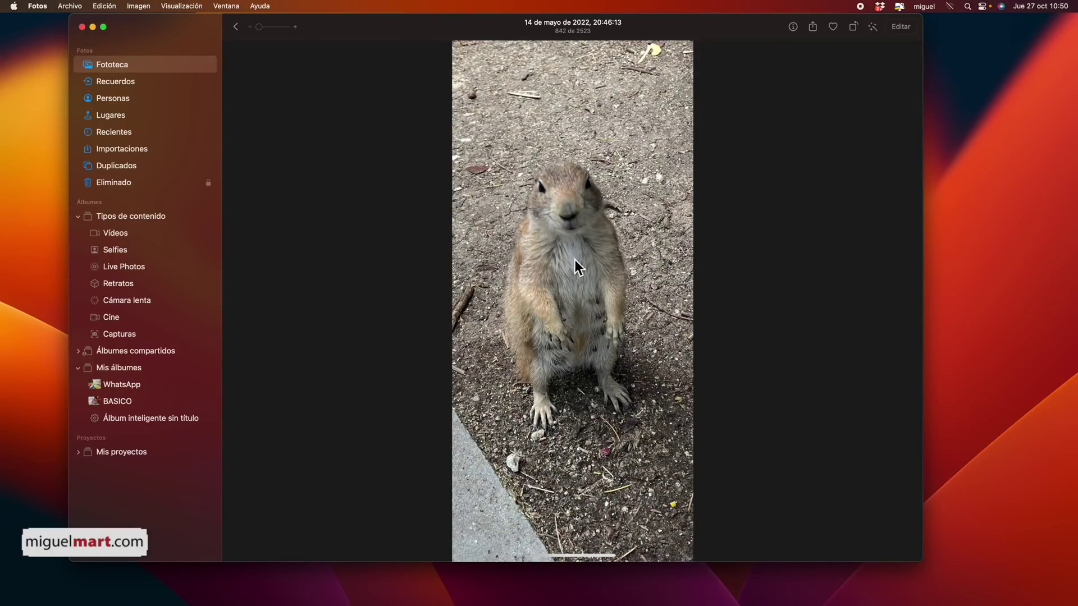
mouse_move(476, 582)
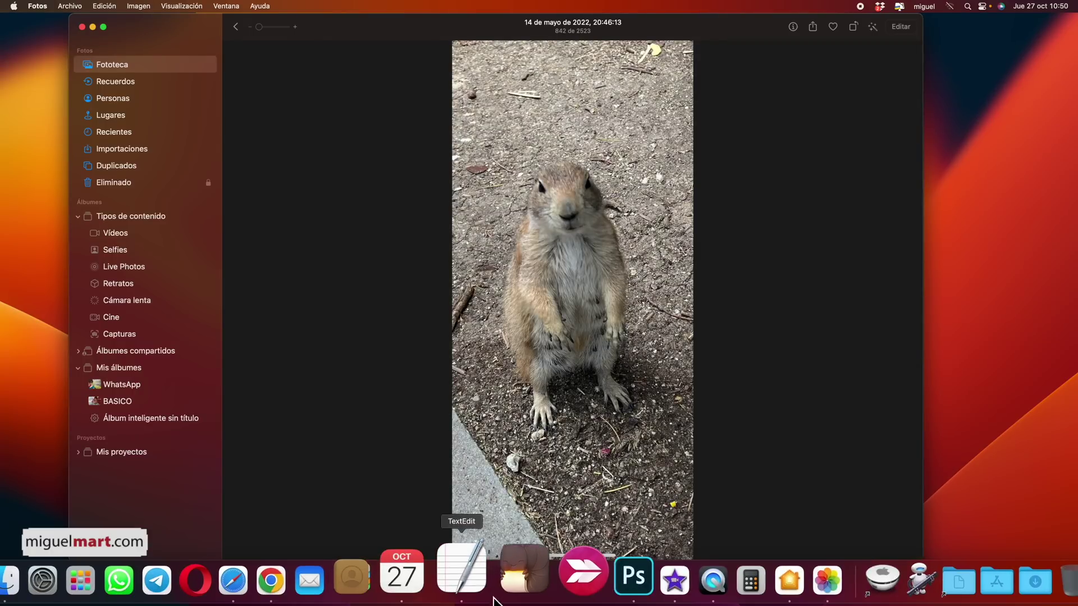
Switch to TextEdit, paste the copied animal cutout into the blank document, and look over the whole image
click(475, 568)
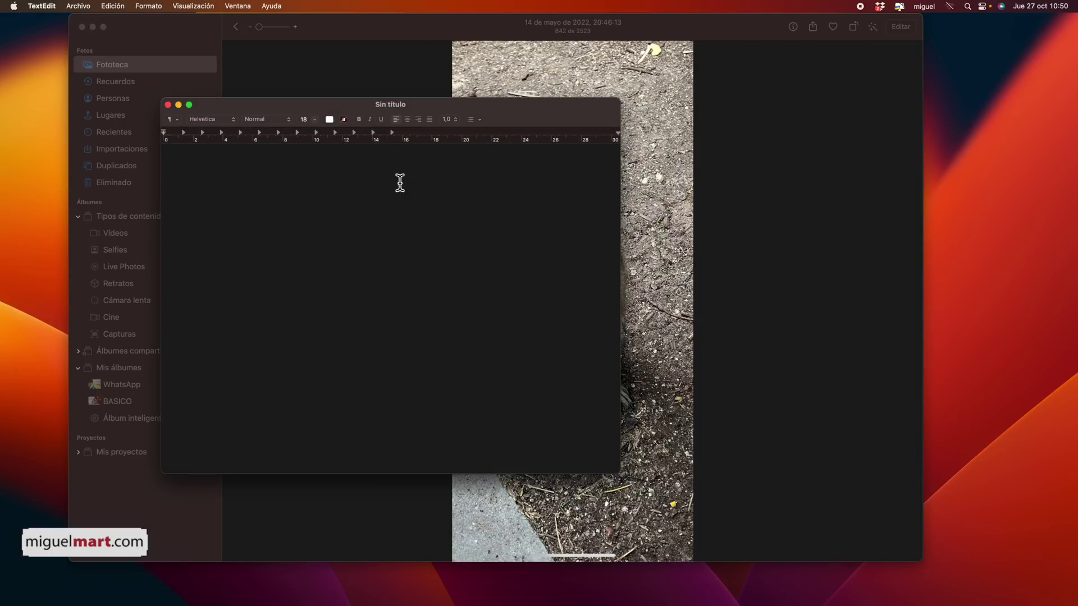
key(super+v)
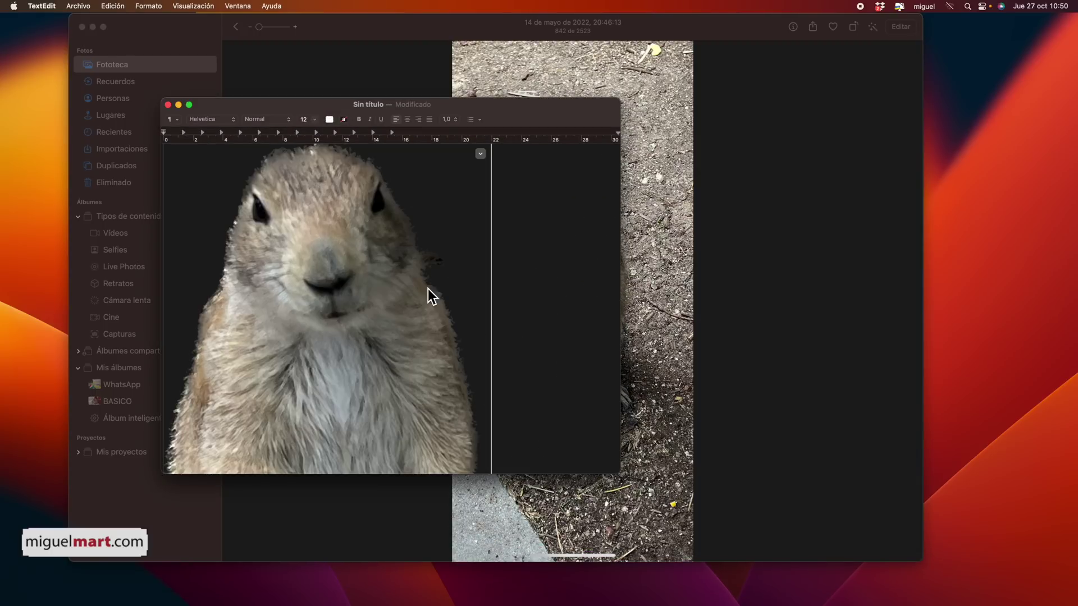
scroll(415, 297, down, 10)
scroll(407, 306, up, 10)
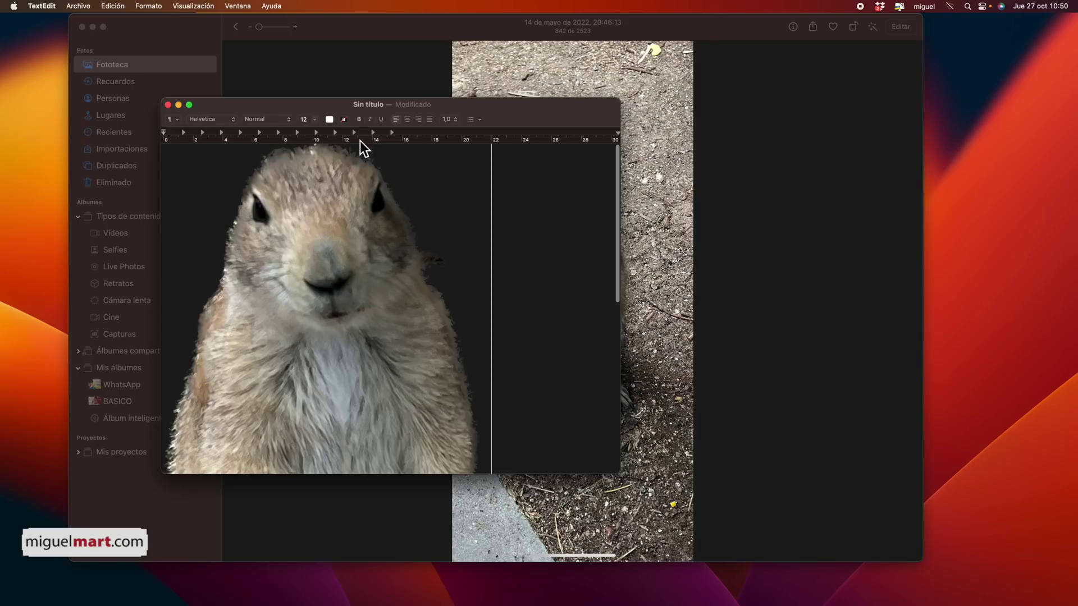
Reopen the Spotlight search for "Ardilla" and look through its results once more
key(super+space)
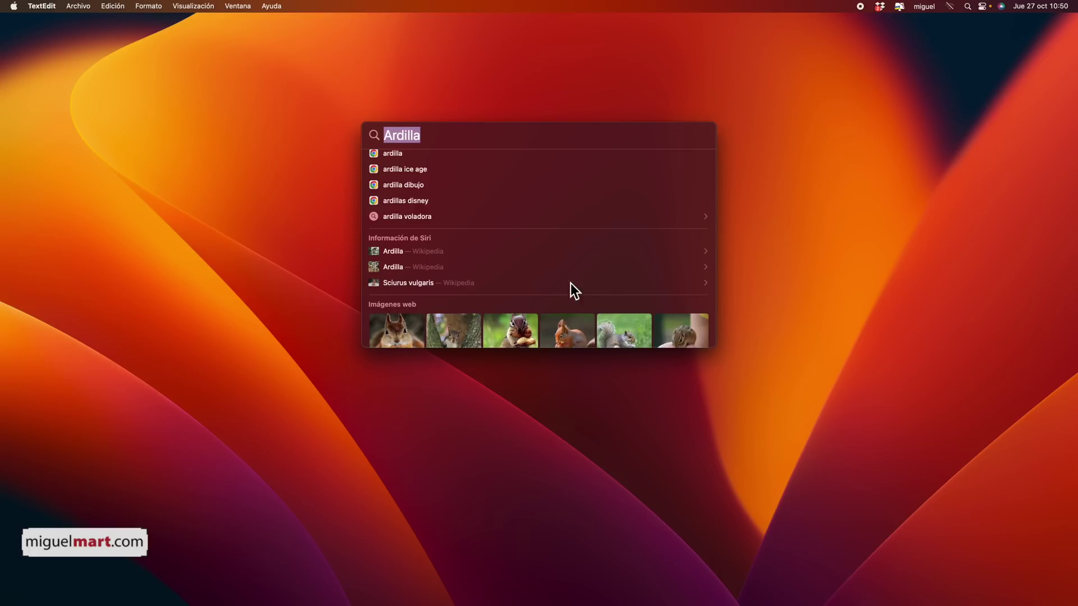
scroll(618, 261, down, 5)
scroll(605, 272, up, 5)
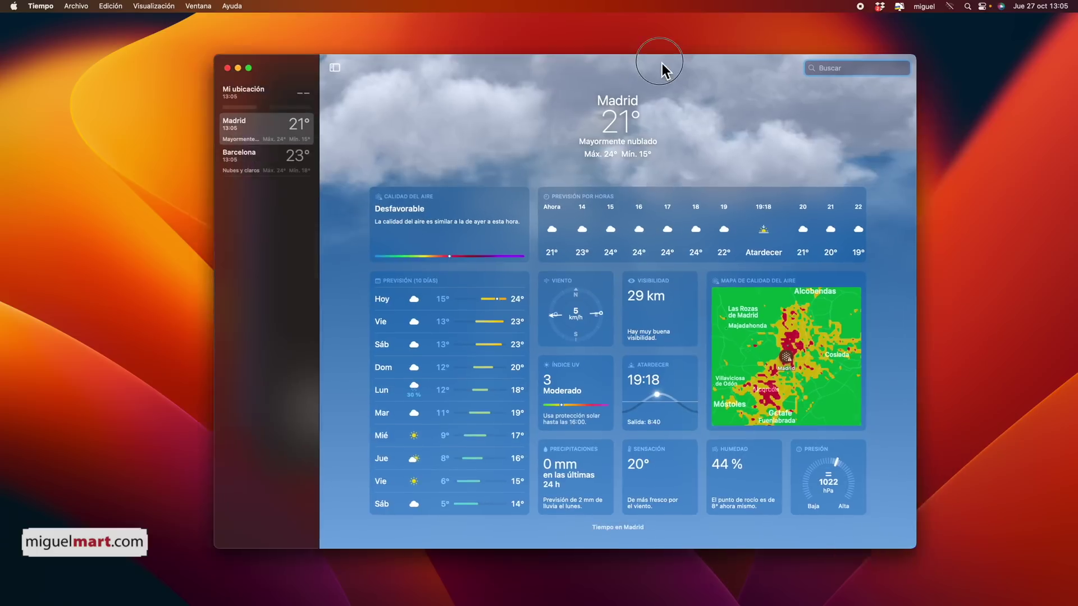
Reposition the Tiempo window slightly and turn on Organizador visual to group the other open apps as thumbnails
click(638, 58)
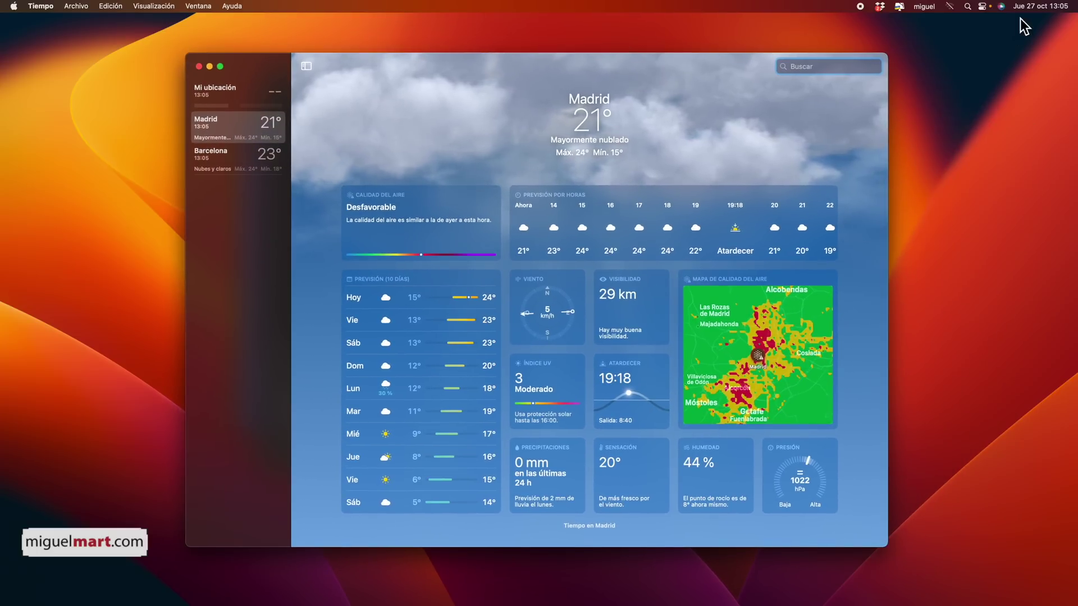
click(981, 6)
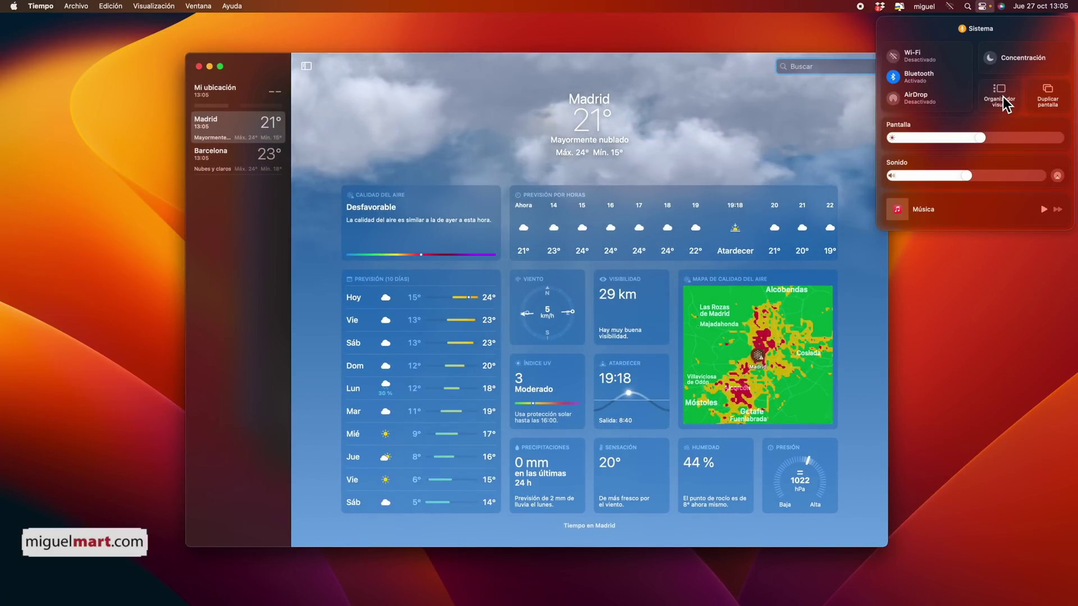
click(999, 94)
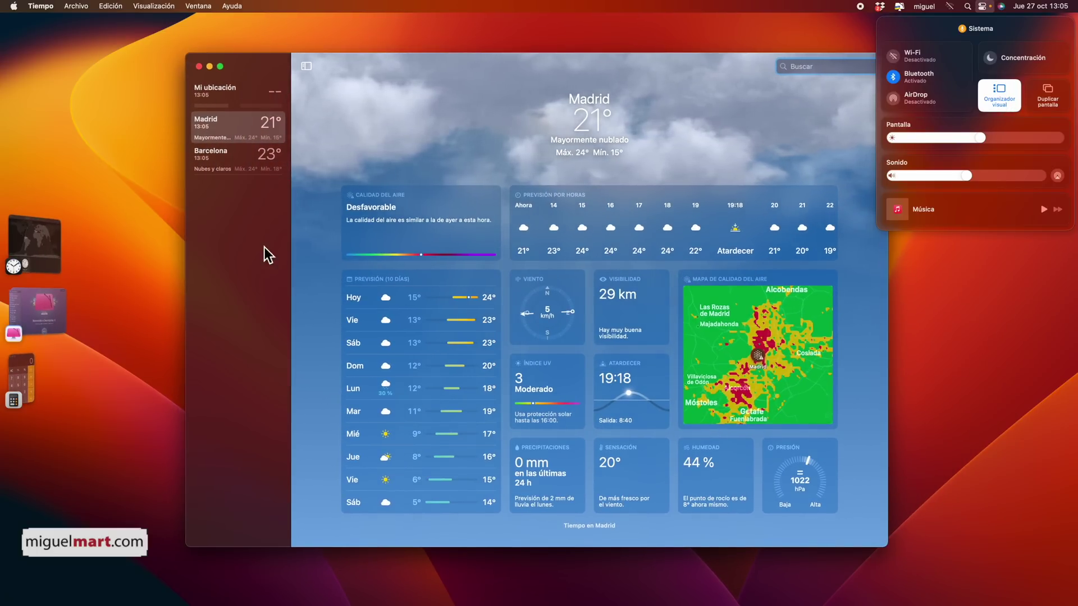
click(126, 297)
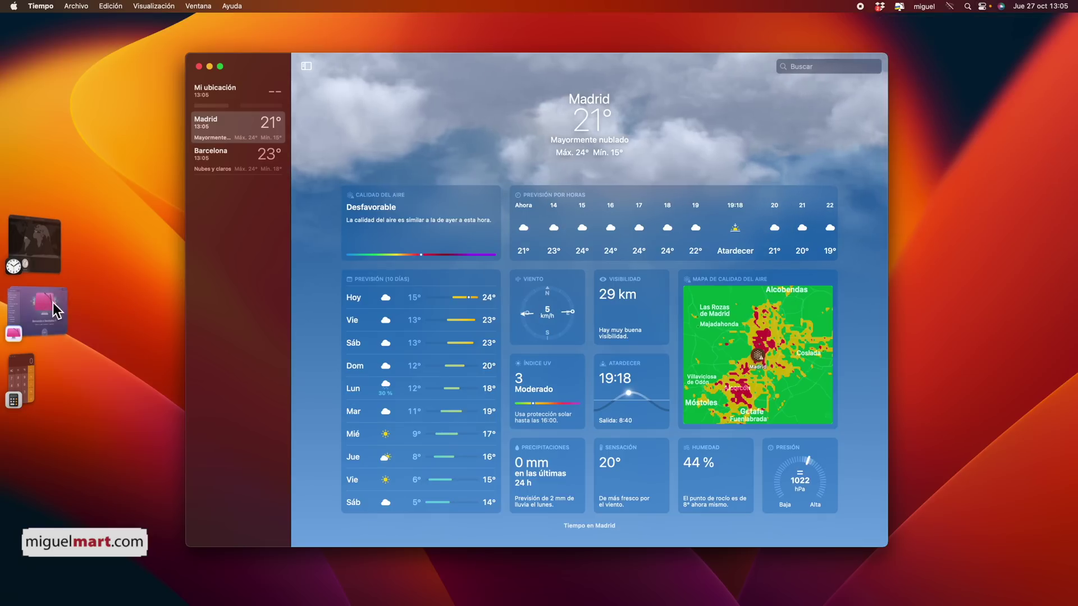
Switch through Calculadora, Reloj and CleanMyMac X using the Organizador visual thumbnails, and return to Tiempo
drag(25, 394, 39, 338)
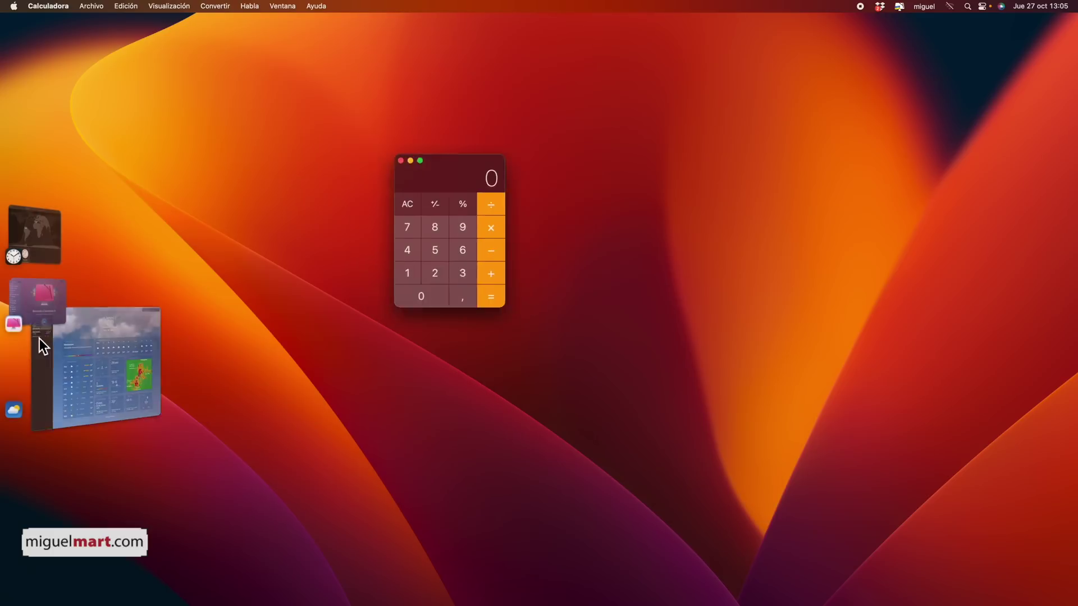
click(49, 239)
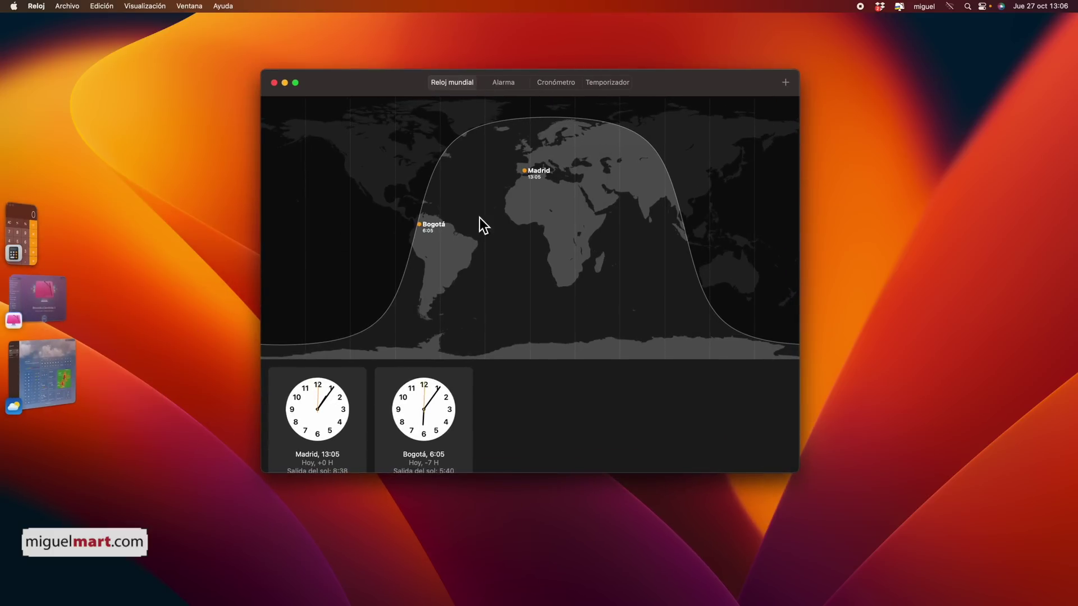
click(45, 300)
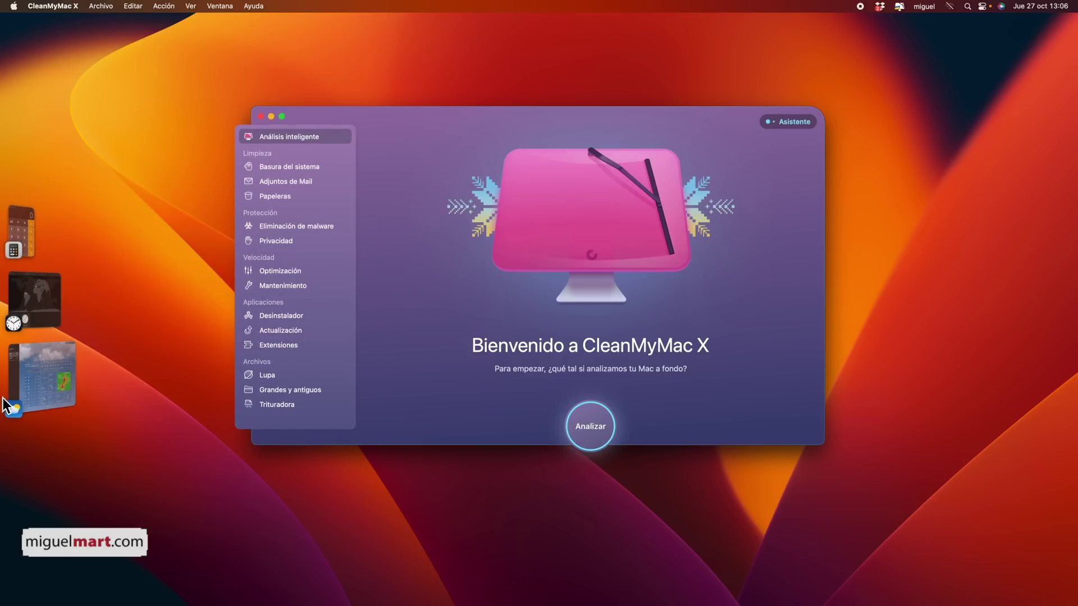
click(46, 375)
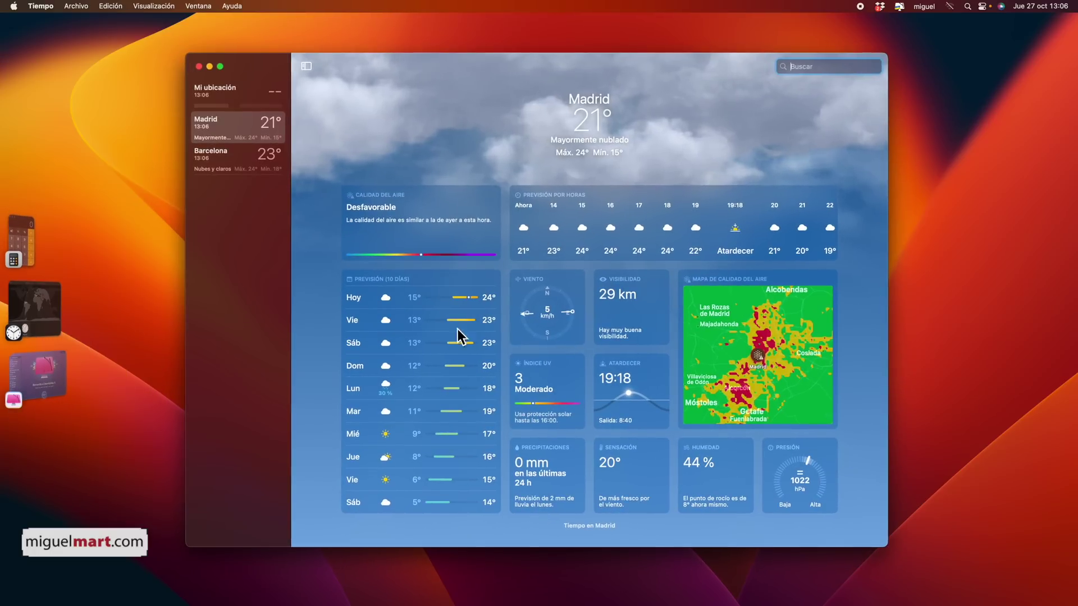
mouse_move(831, 196)
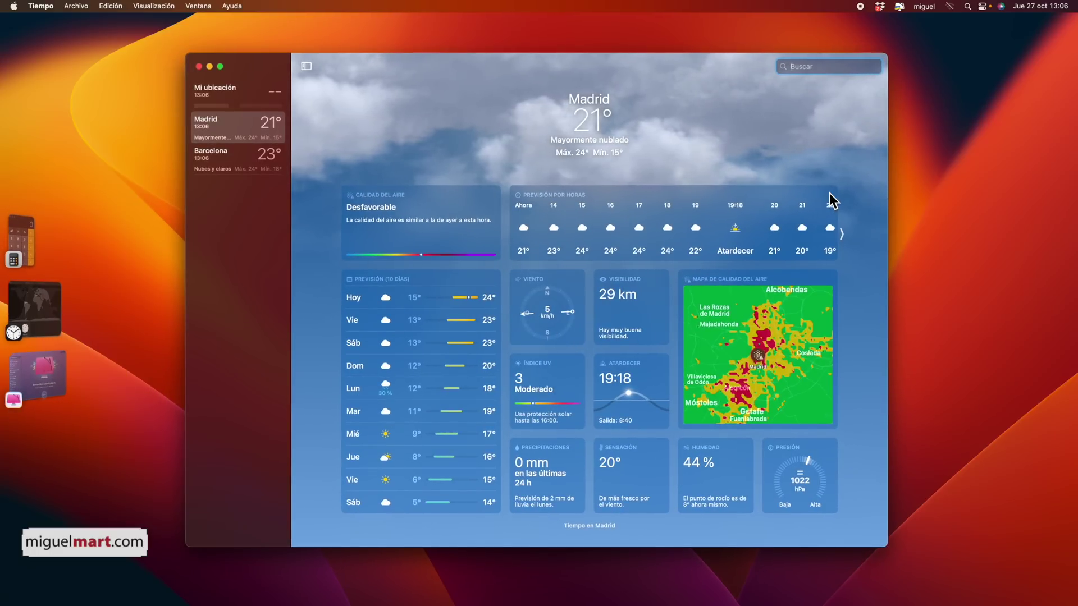